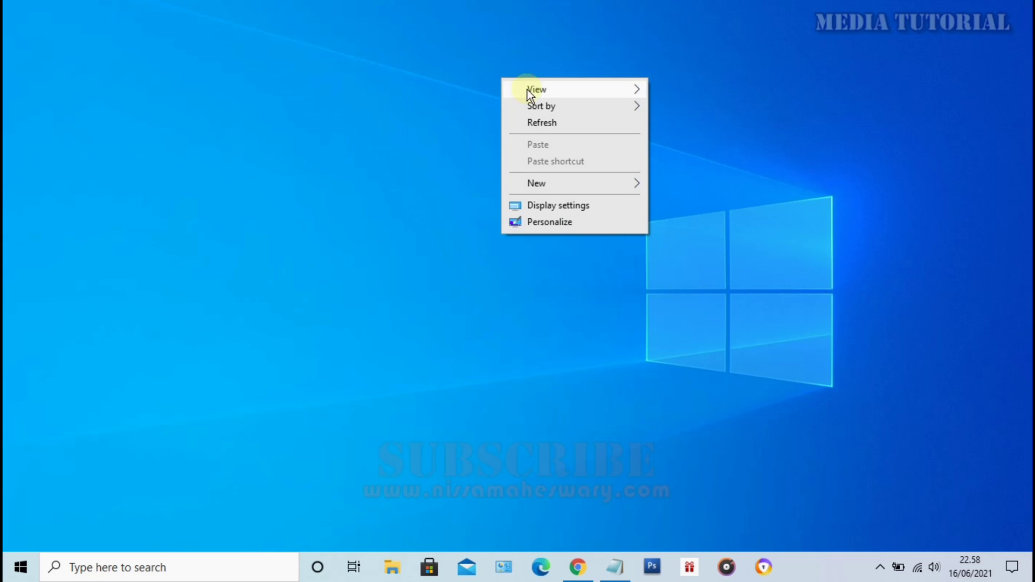
Refresh the empty desktop twice to try to bring back the missing icons.
click(551, 123)
right_click(413, 82)
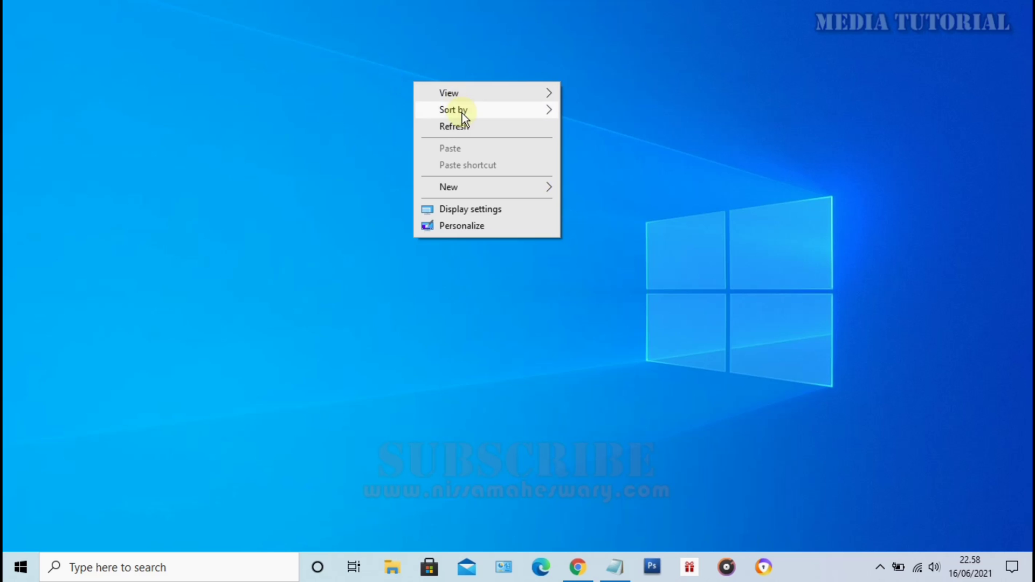
click(465, 124)
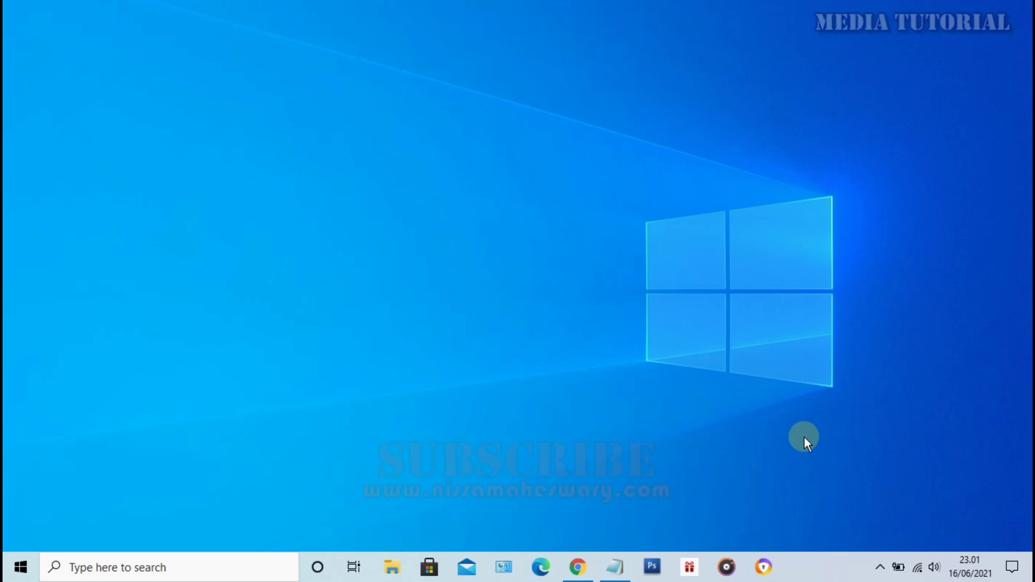
Turn Tablet mode on and back off, and check its setting again in the action center before closing it.
click(1012, 567)
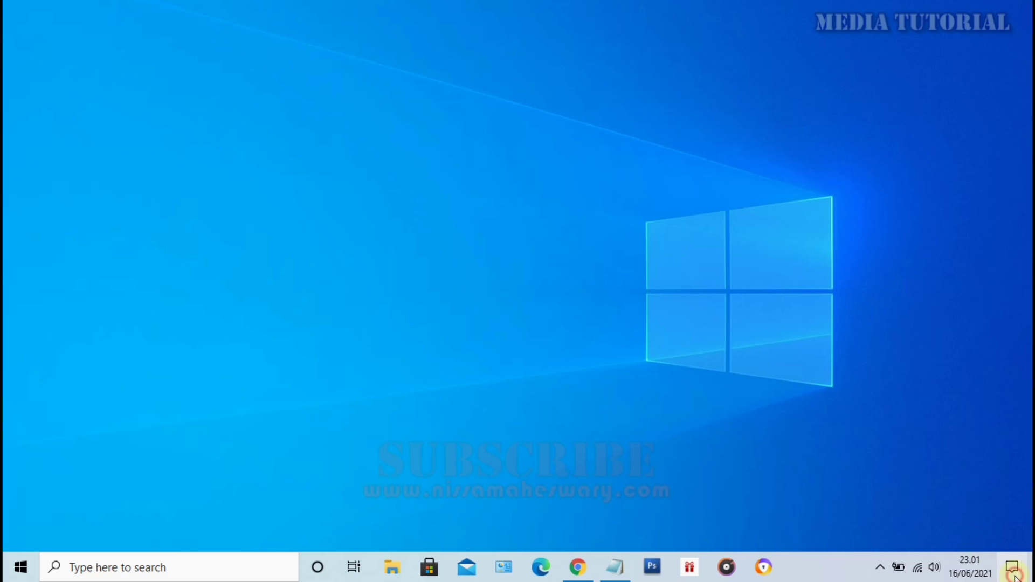
click(793, 523)
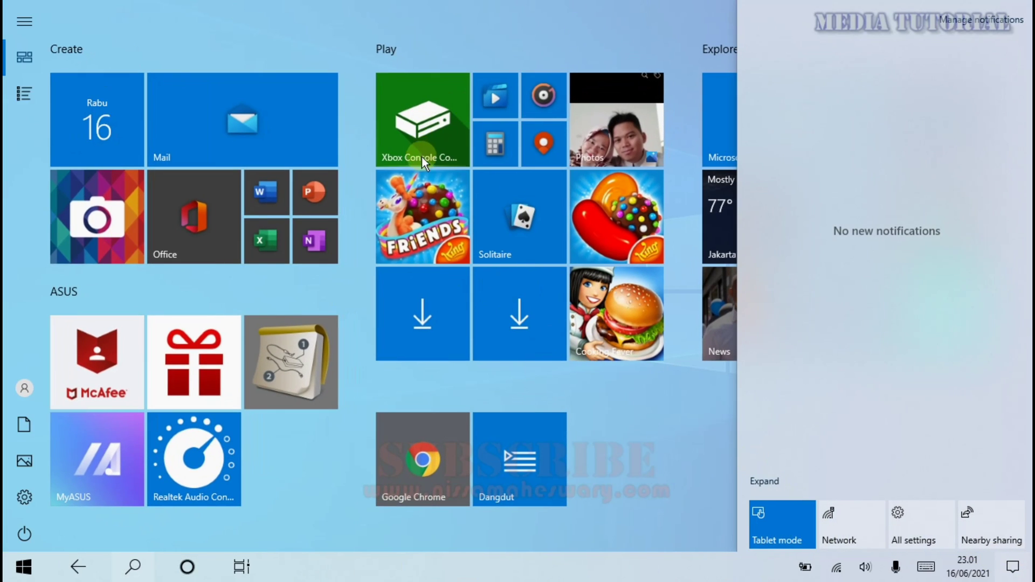
click(793, 531)
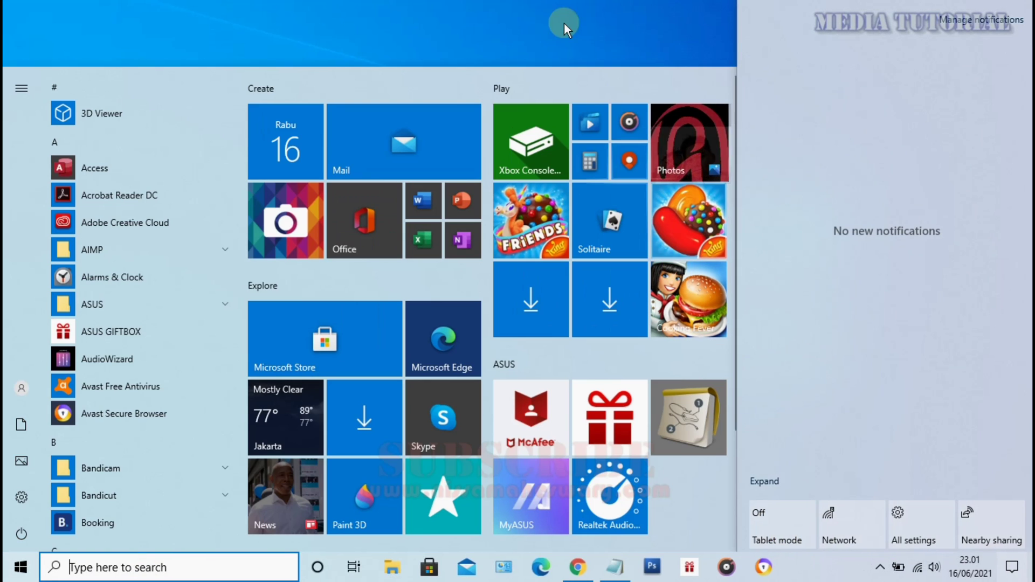
click(555, 13)
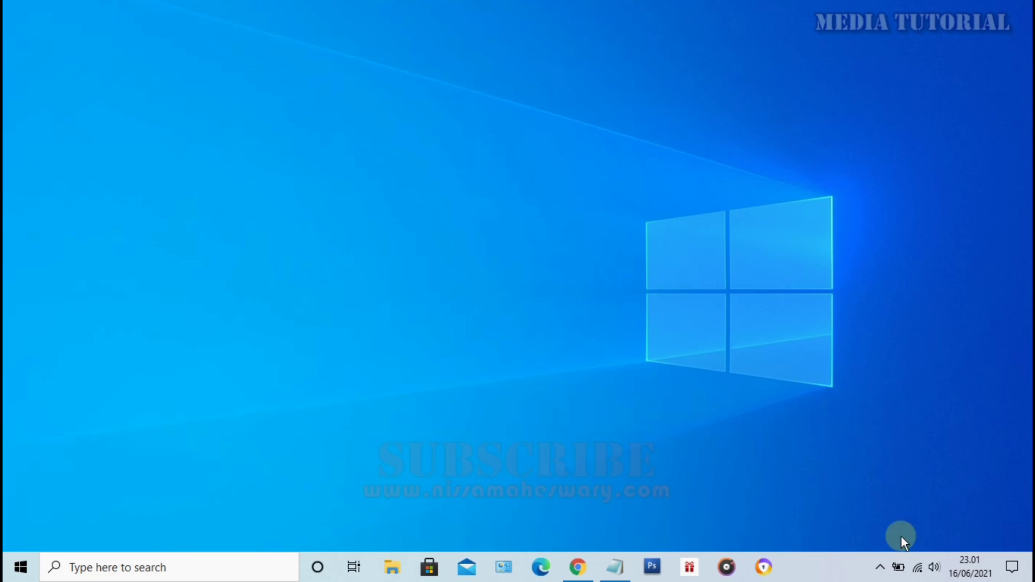
click(1013, 568)
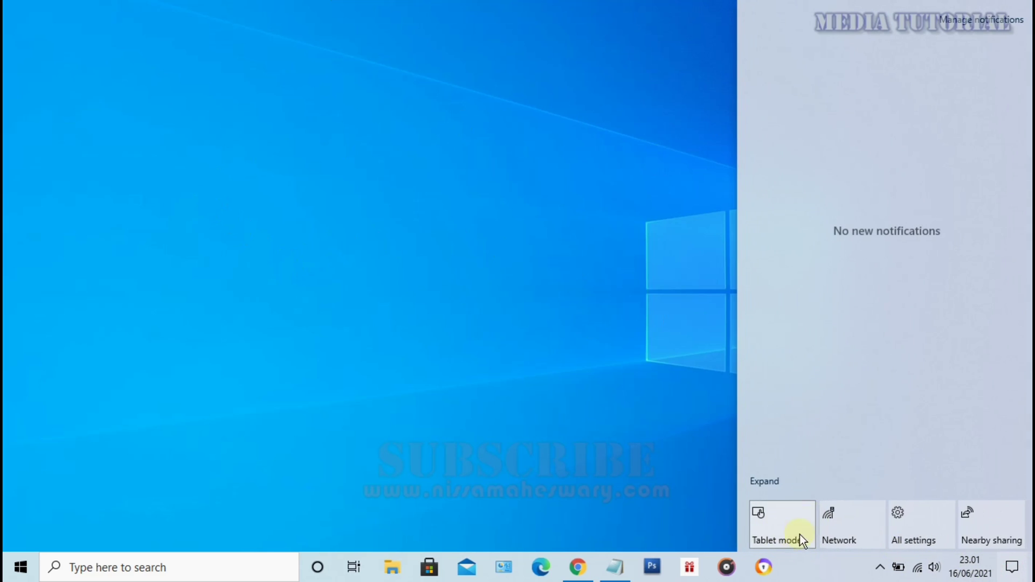
click(613, 307)
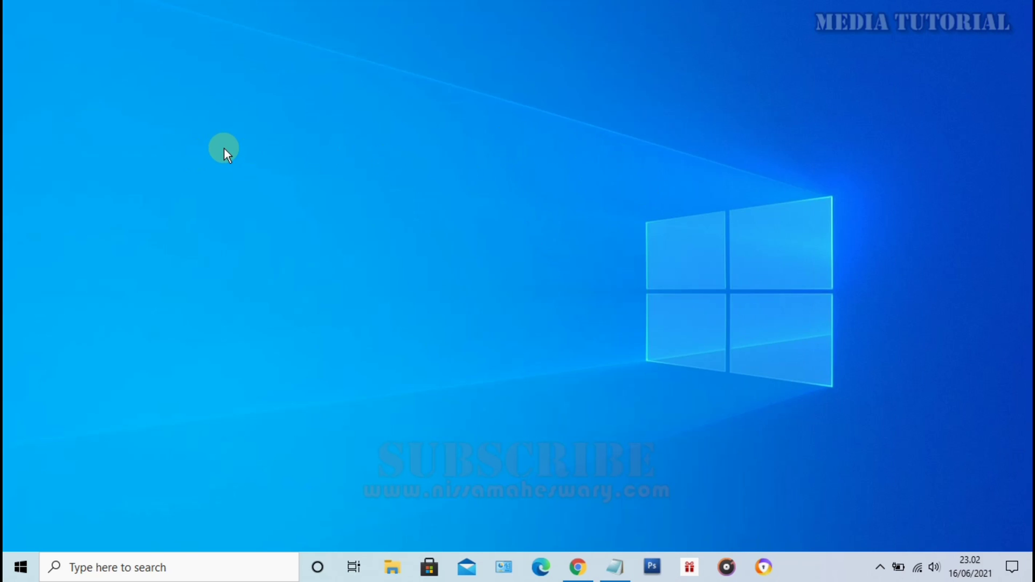
Turn on the display of desktop icons, refreshing the desktop twice before and twice after the change.
right_click(498, 77)
click(545, 123)
right_click(396, 114)
click(436, 159)
right_click(529, 47)
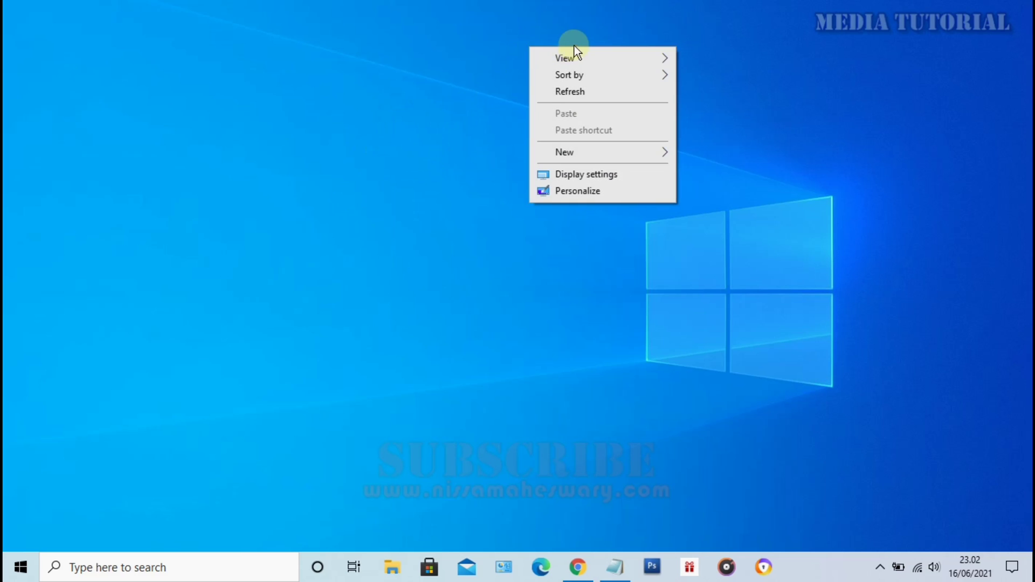
mouse_move(573, 56)
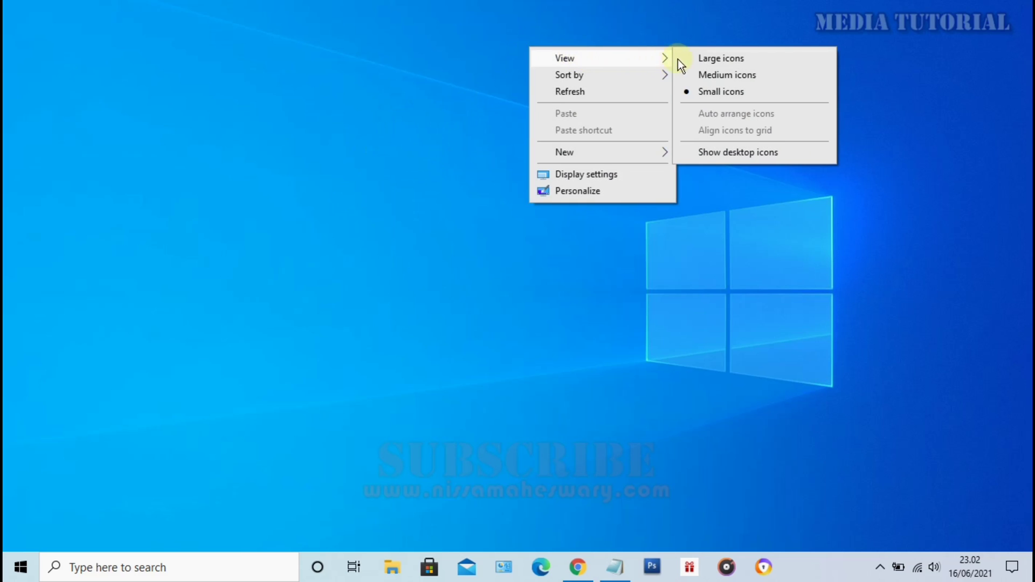
click(733, 153)
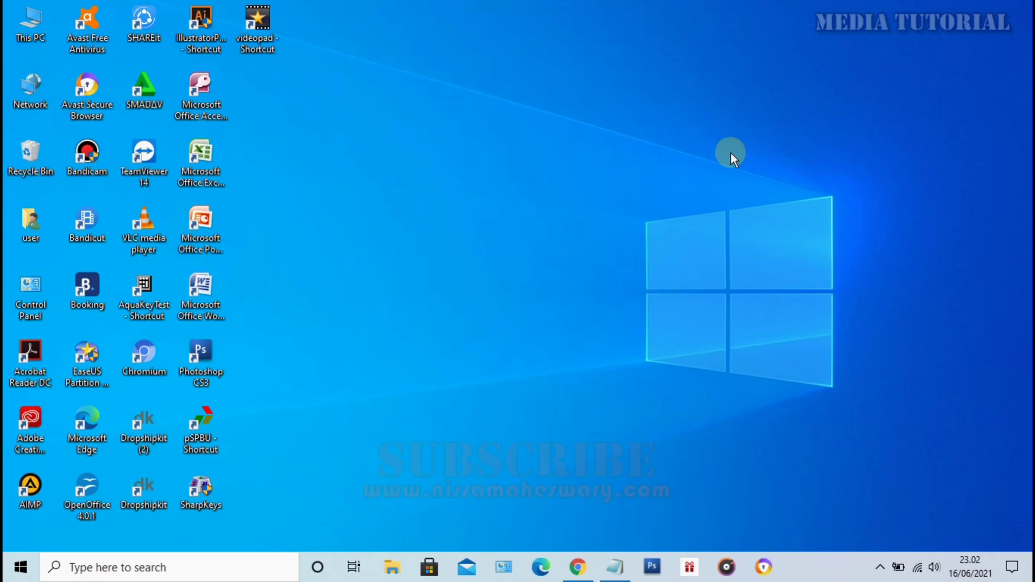
right_click(465, 58)
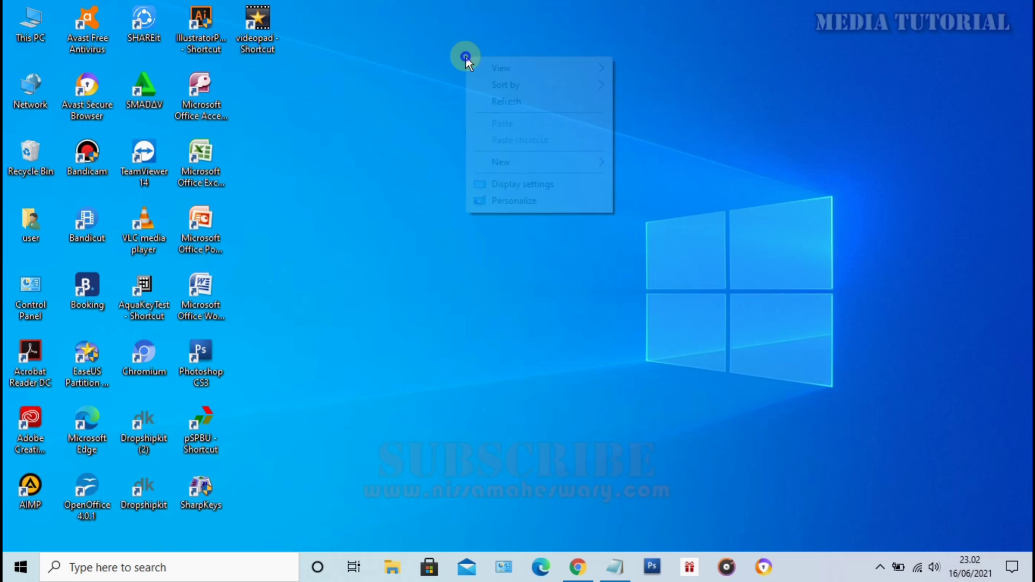
click(516, 101)
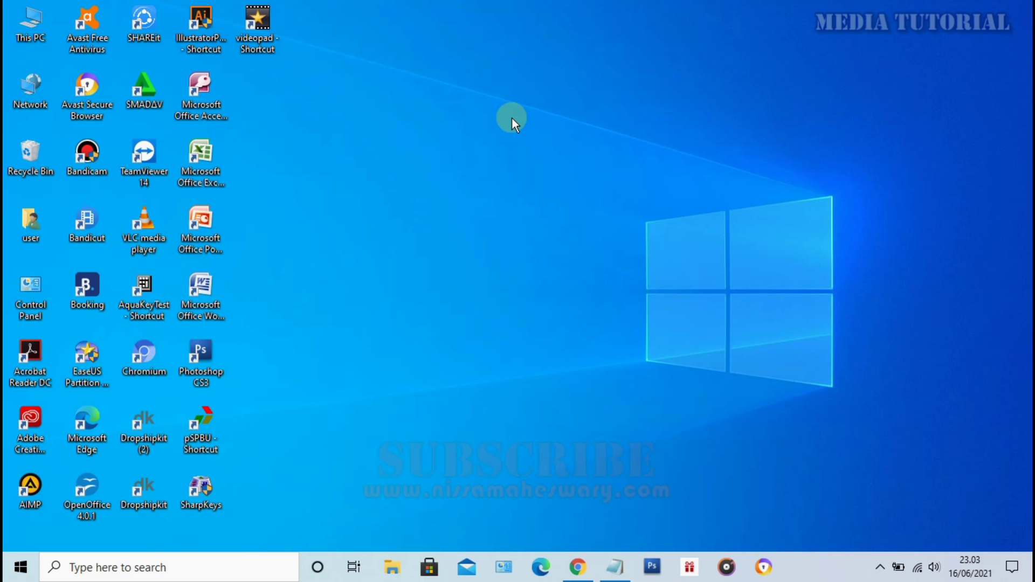
right_click(423, 52)
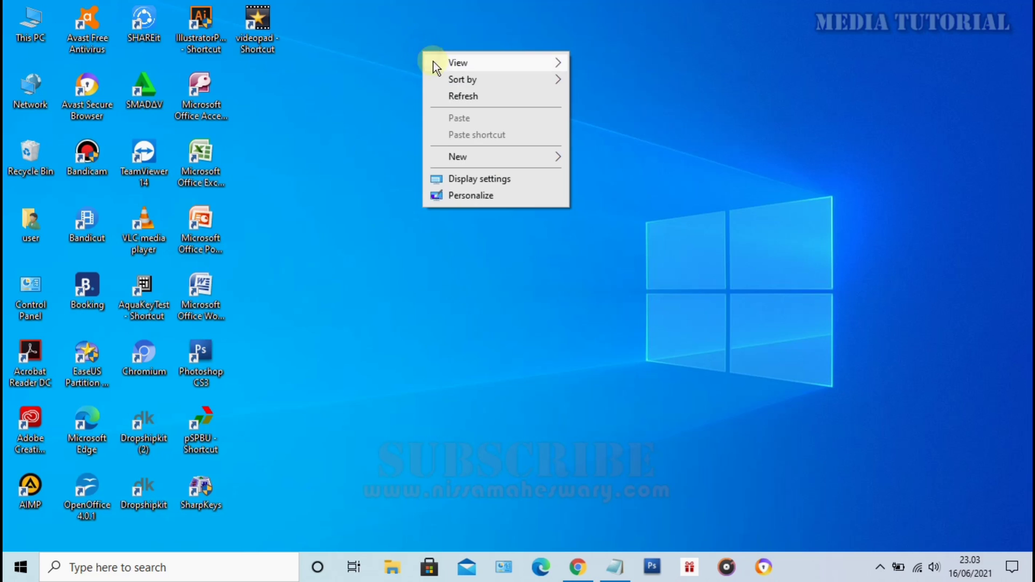
click(454, 99)
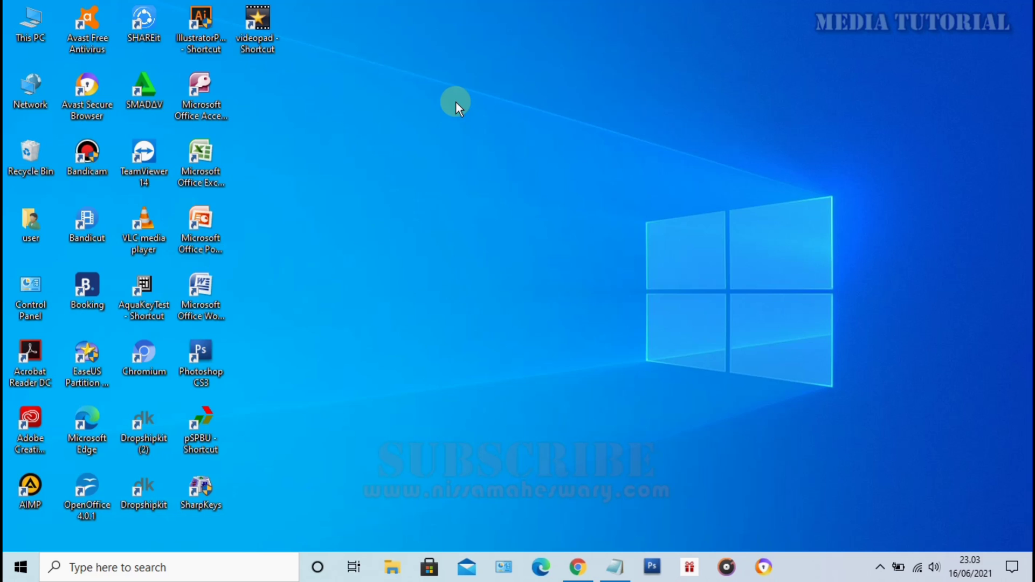
Open Task Manager, look through its Processes, Performance and App history pages, and close it.
key(ctrl+shift+Escape)
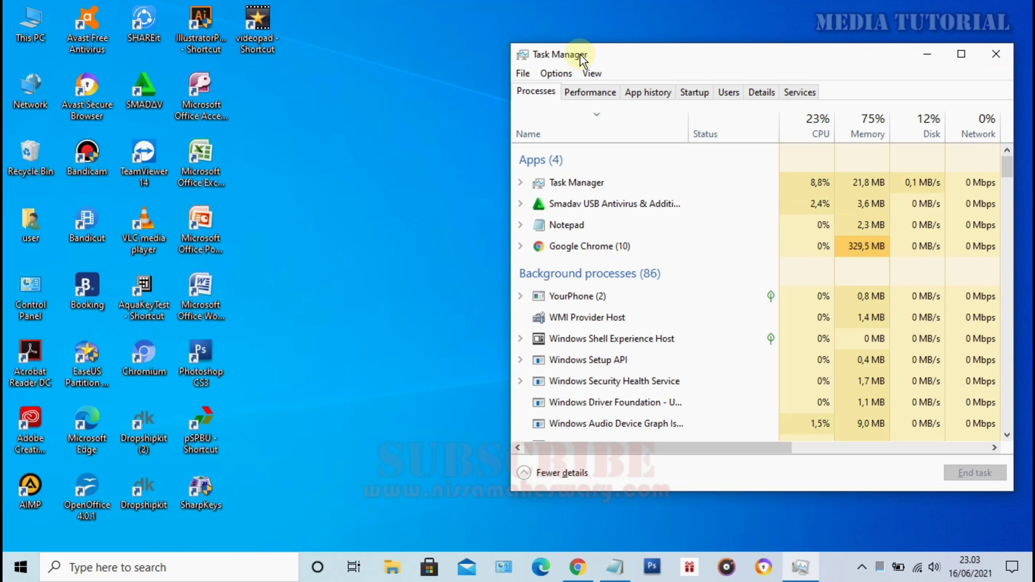
click(1001, 53)
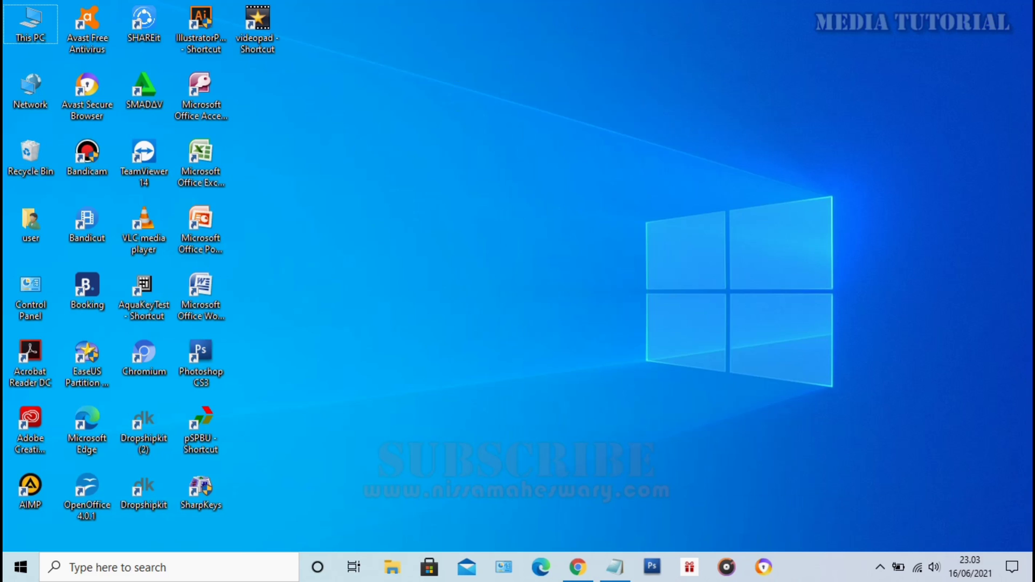
key(ctrl+shift+Escape)
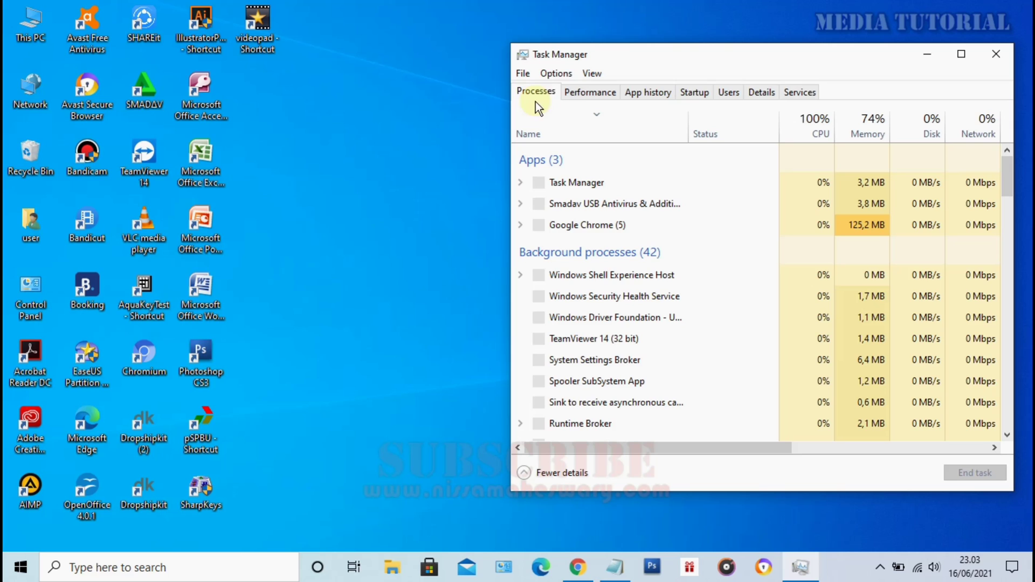
click(584, 93)
click(649, 91)
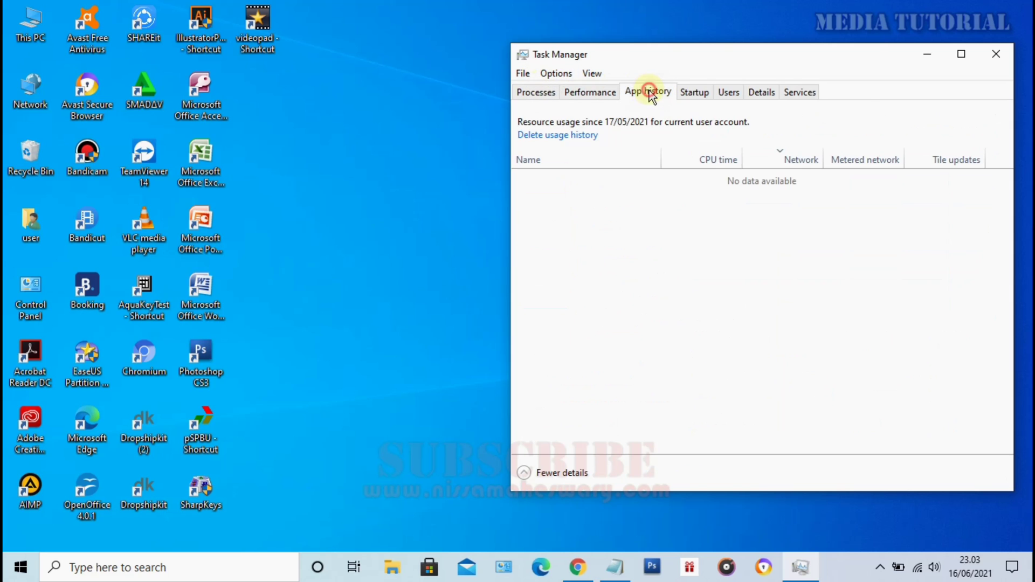
double_click(593, 92)
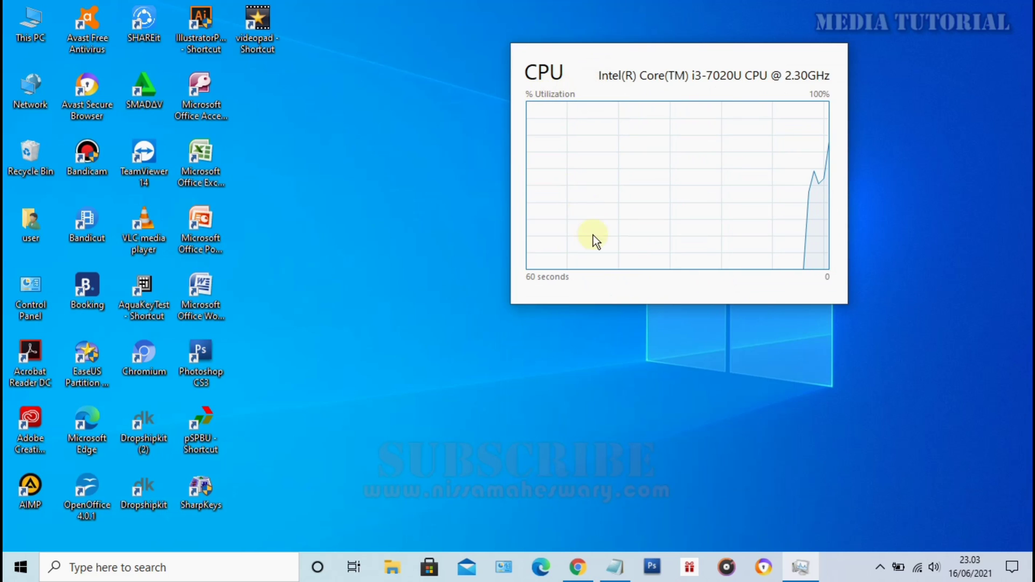
double_click(603, 63)
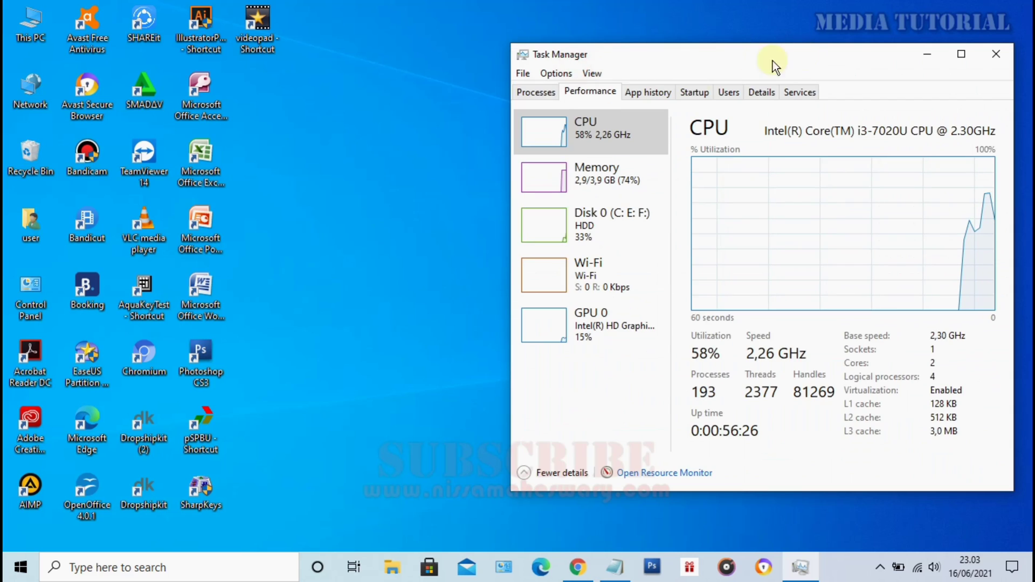
click(535, 92)
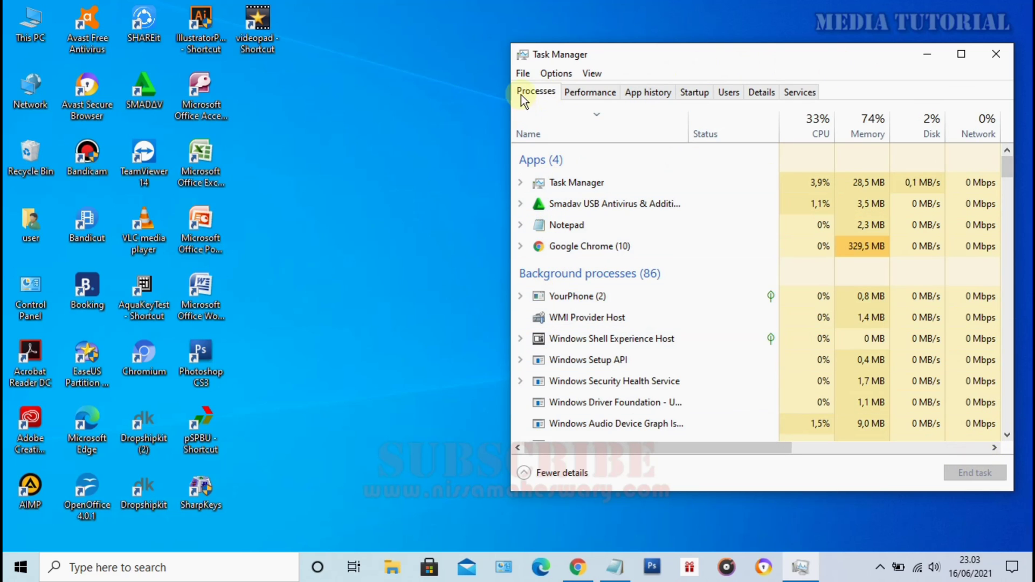
click(996, 53)
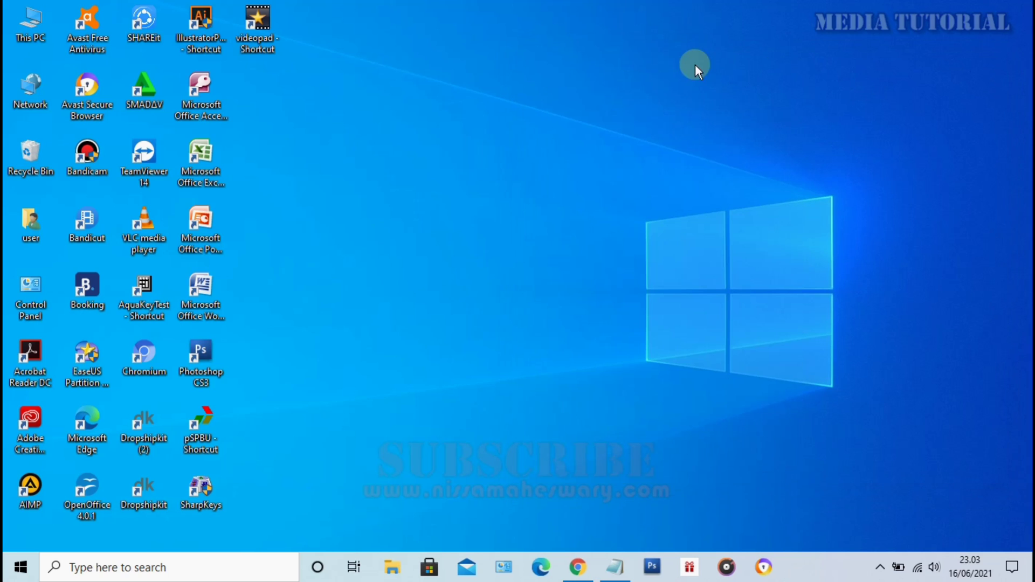
Turn off the display of desktop icons and refresh the desktop.
right_click(538, 39)
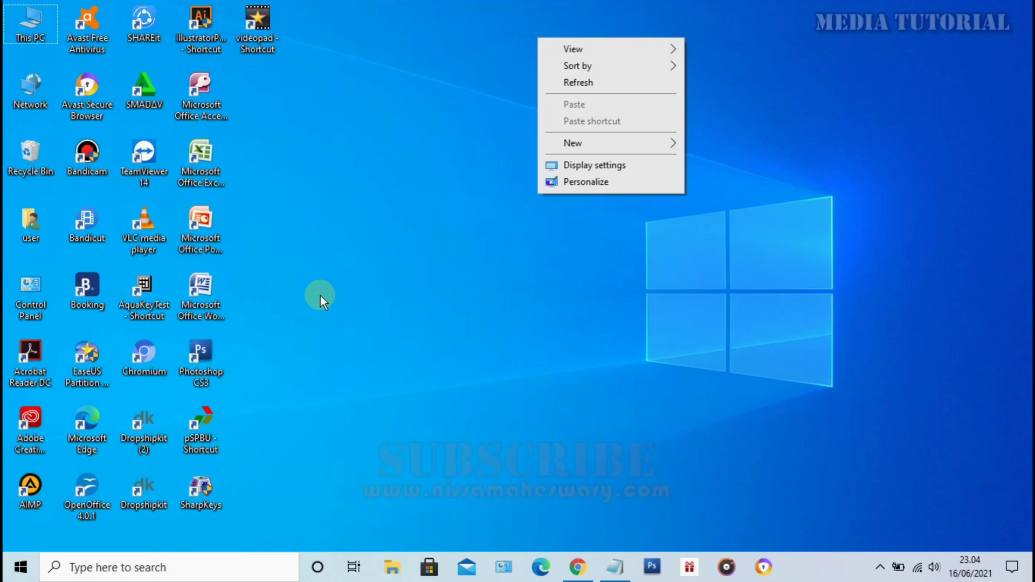
mouse_move(619, 48)
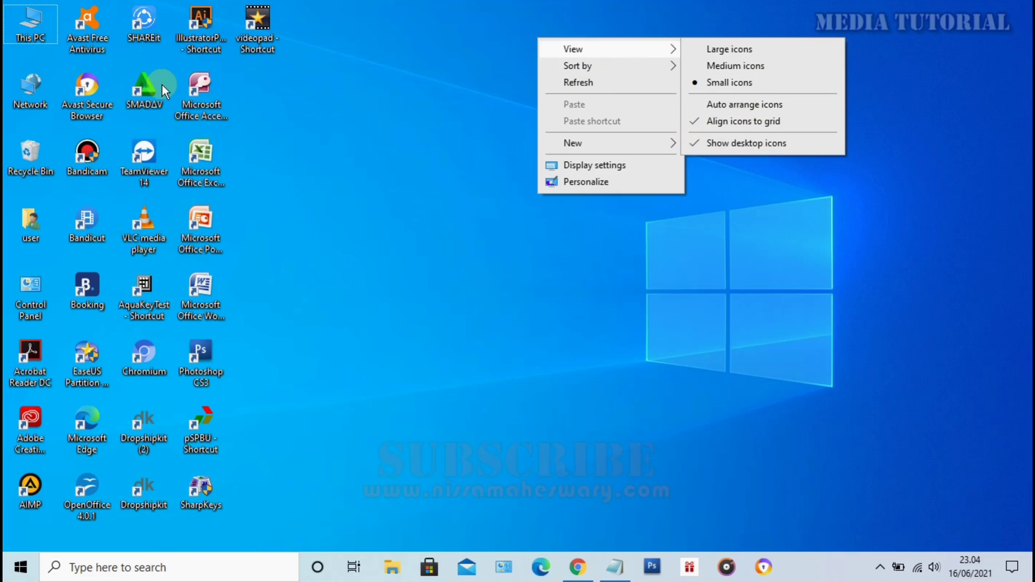
click(694, 143)
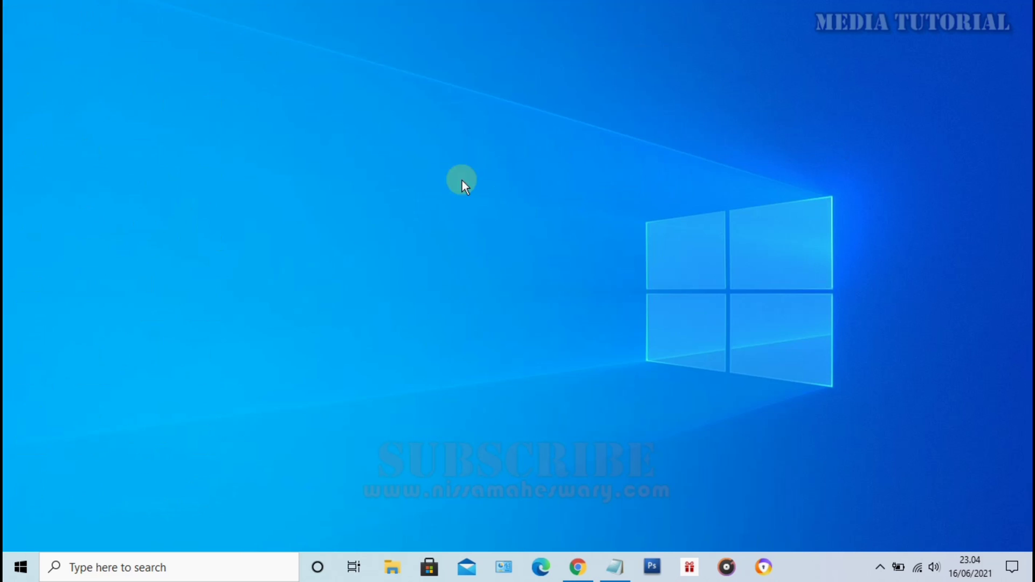
right_click(380, 139)
click(421, 184)
Turn the display of desktop icons back on and refresh the desktop twice.
right_click(569, 73)
right_click(445, 76)
mouse_move(486, 89)
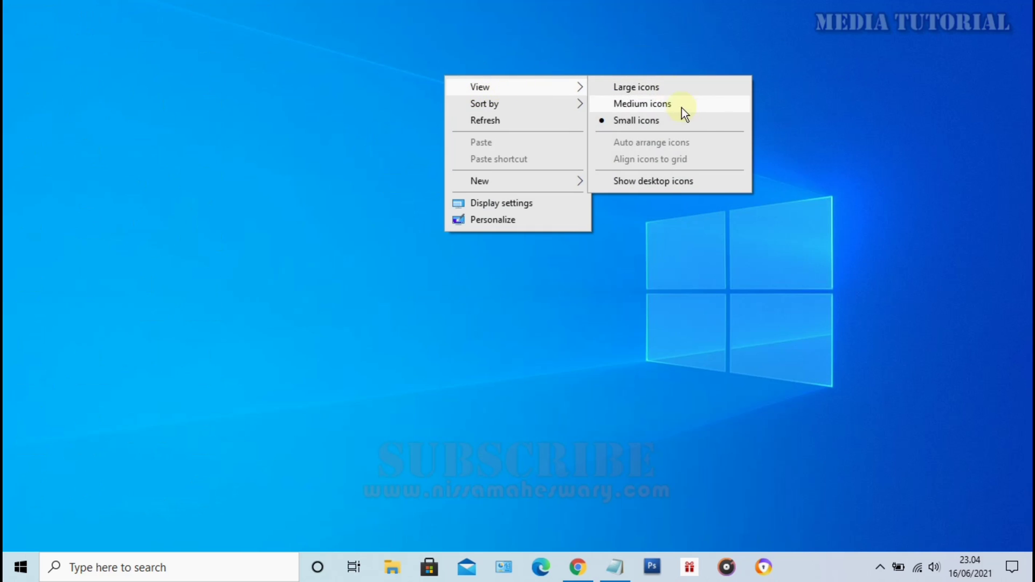
click(664, 182)
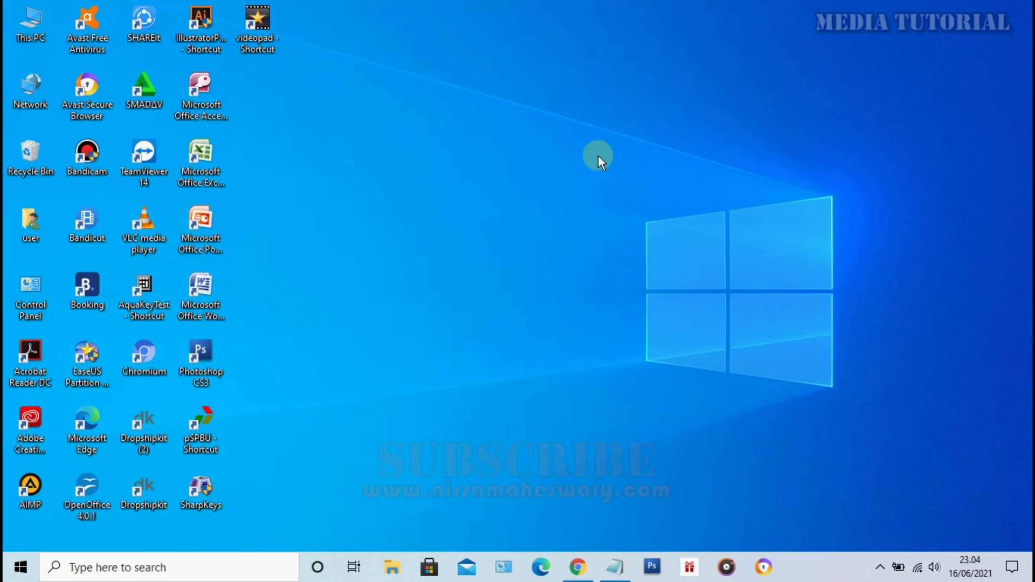
right_click(509, 112)
click(556, 160)
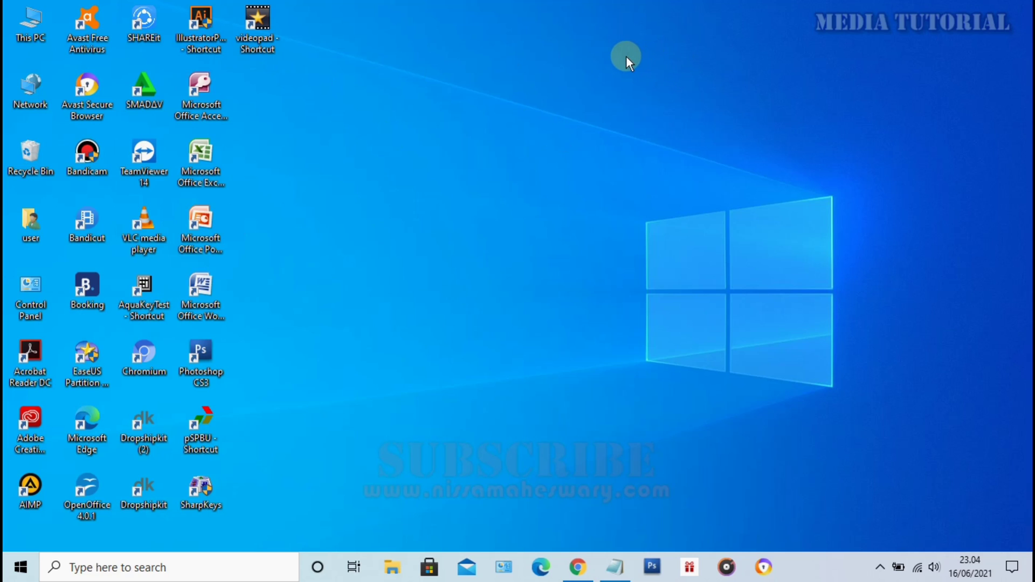
right_click(493, 59)
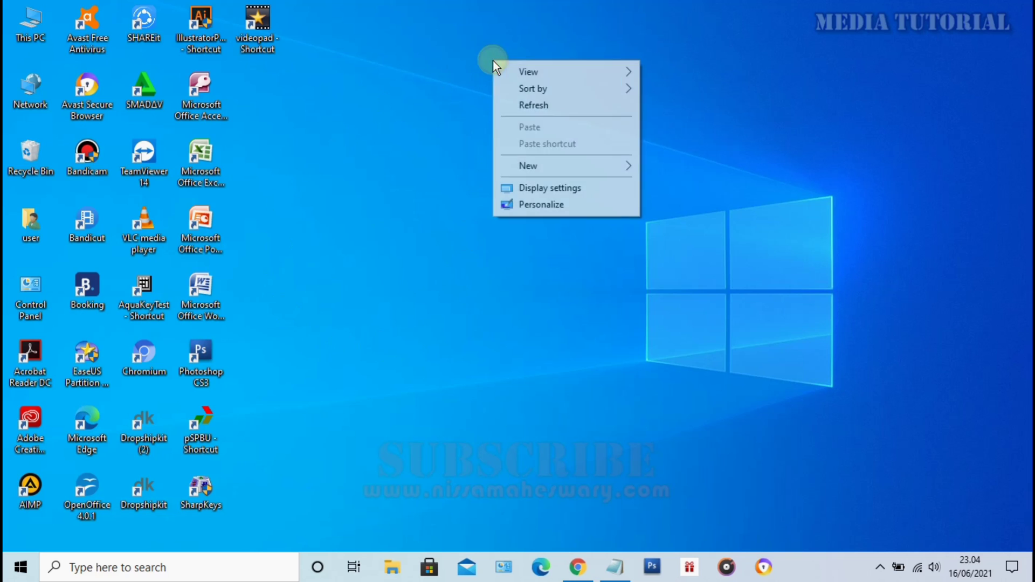
click(531, 113)
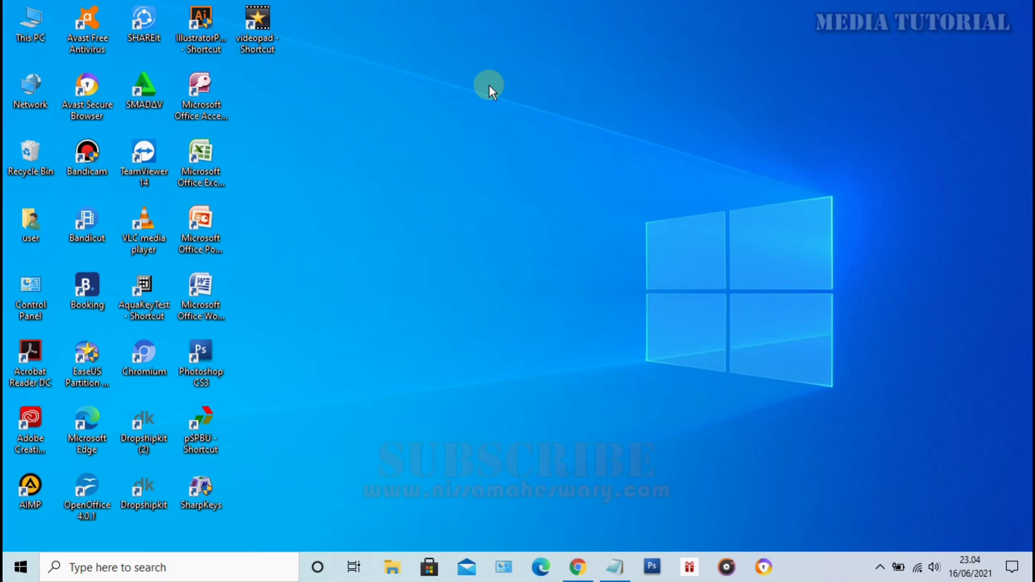